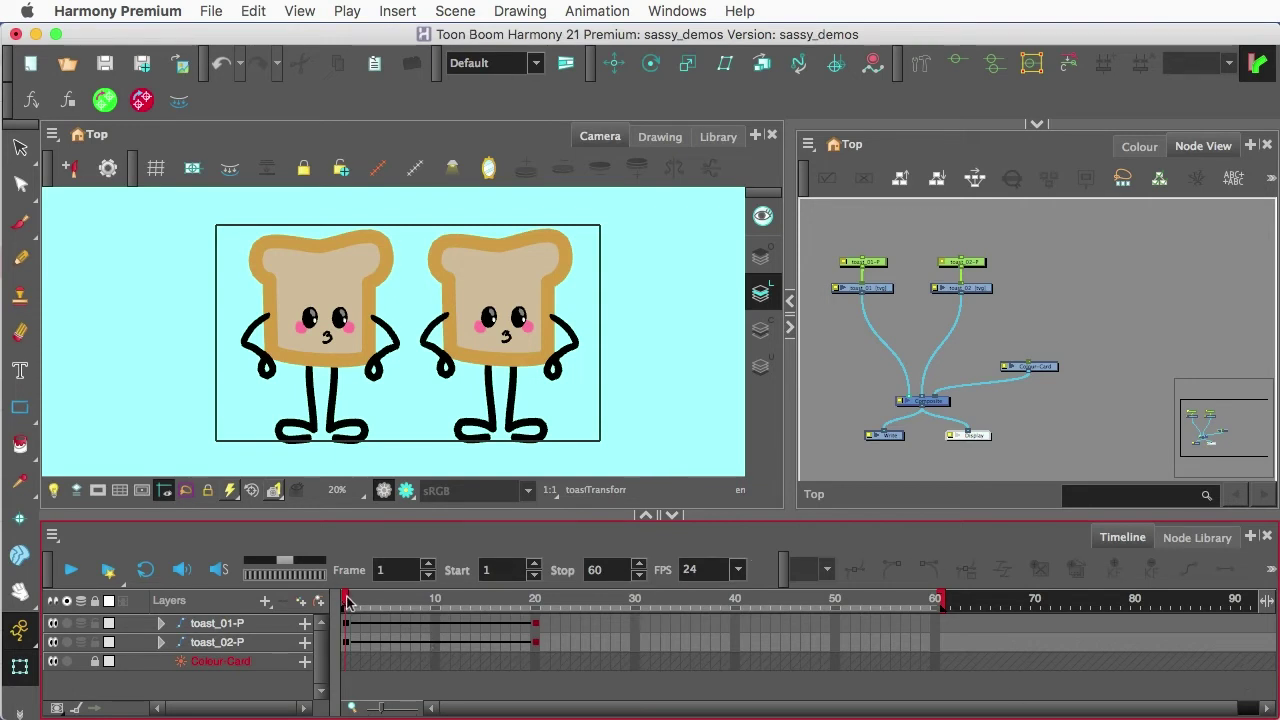
Scrub through the growing toasts, switch the Camera view to Render View, and scrub back
left_click_drag(347, 600, 535, 605)
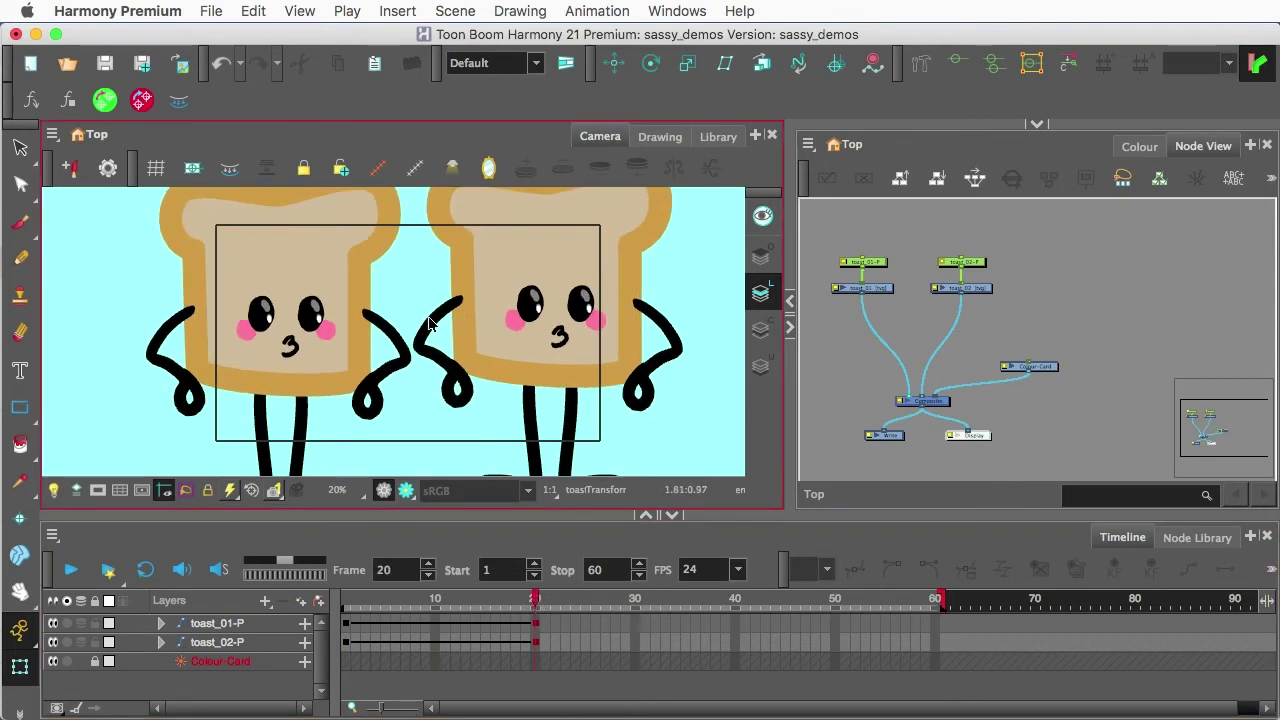
left_click(407, 490)
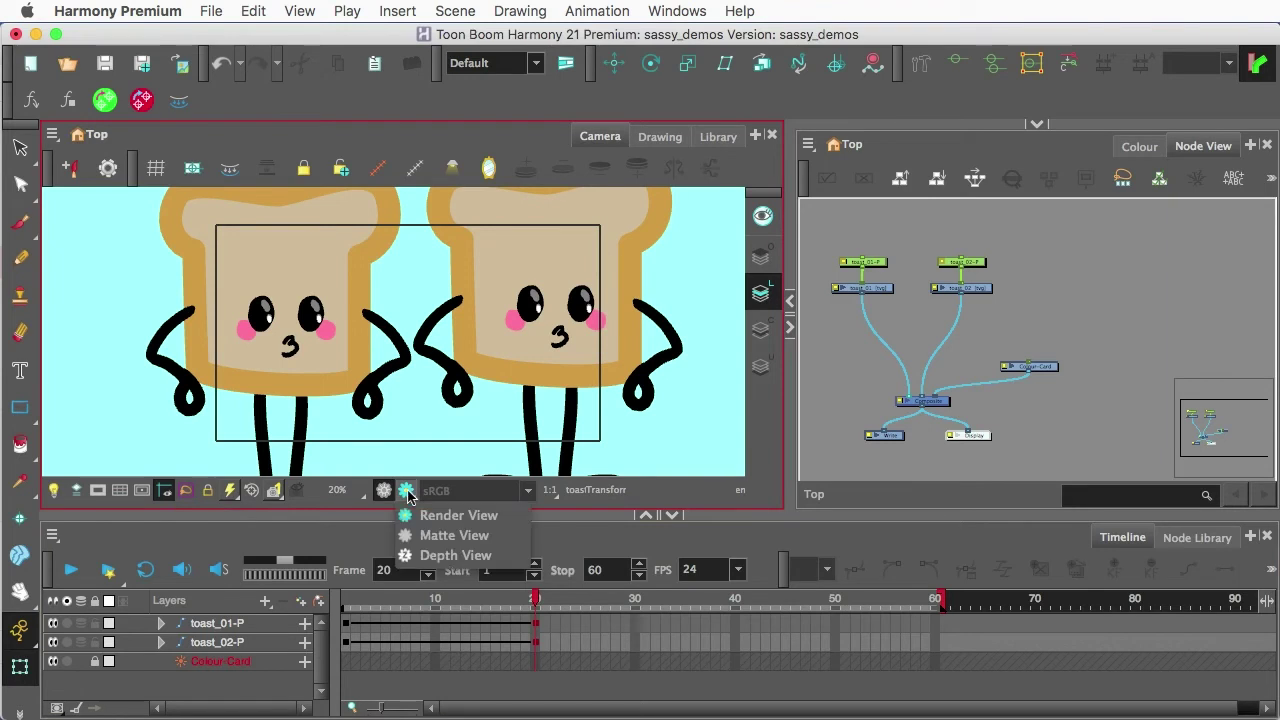
left_click(440, 515)
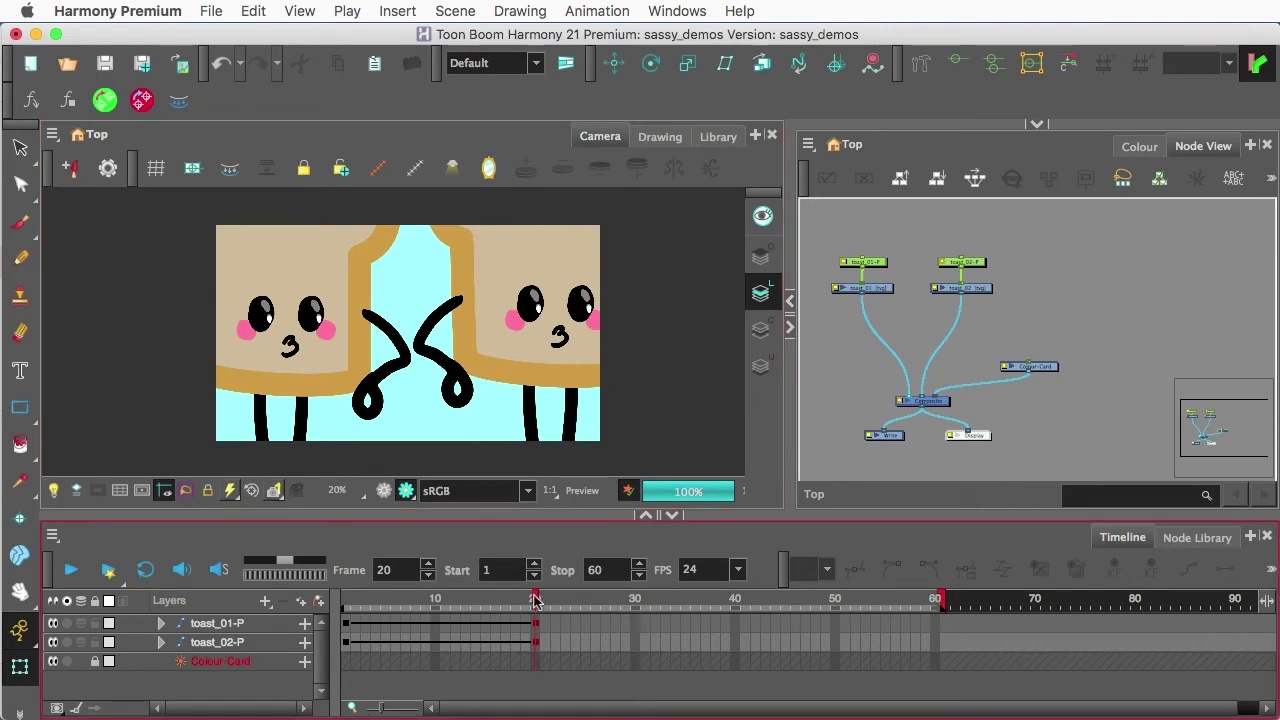
left_click_drag(535, 598, 346, 600)
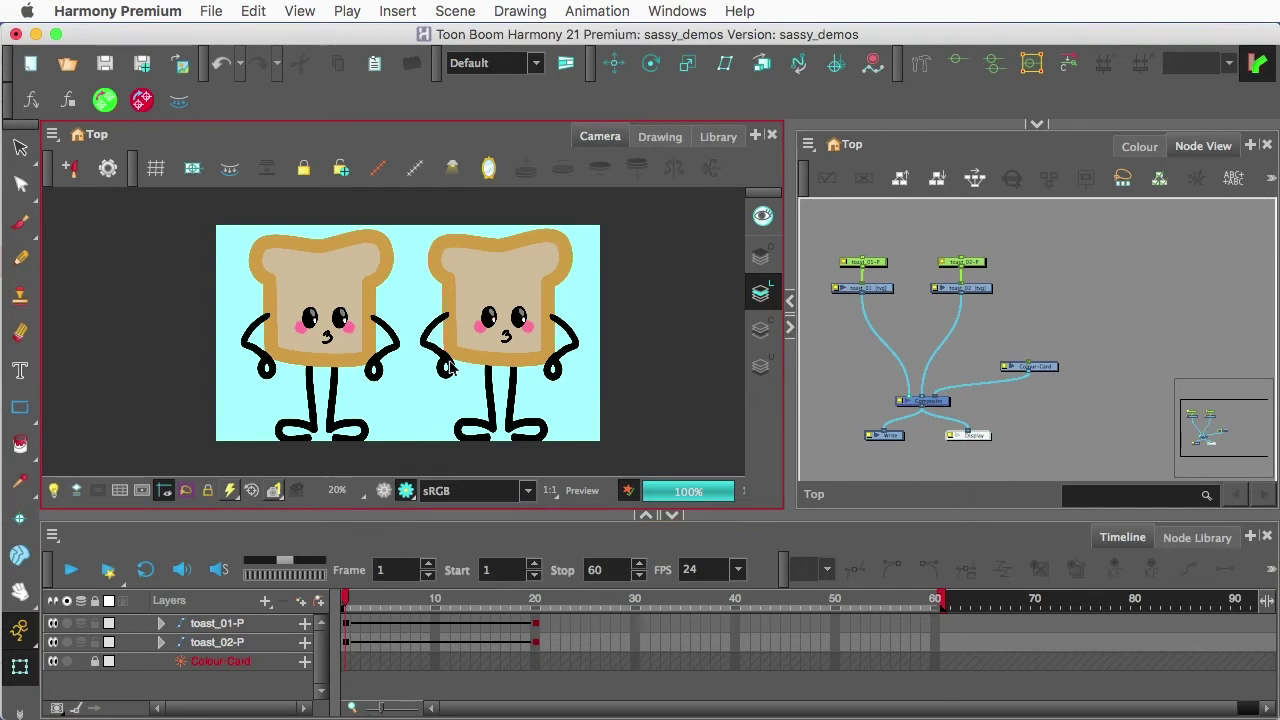
At frame 20, open toast_02's Layer Properties and enable Adjust Pencil Lines Thickness
left_click(535, 598)
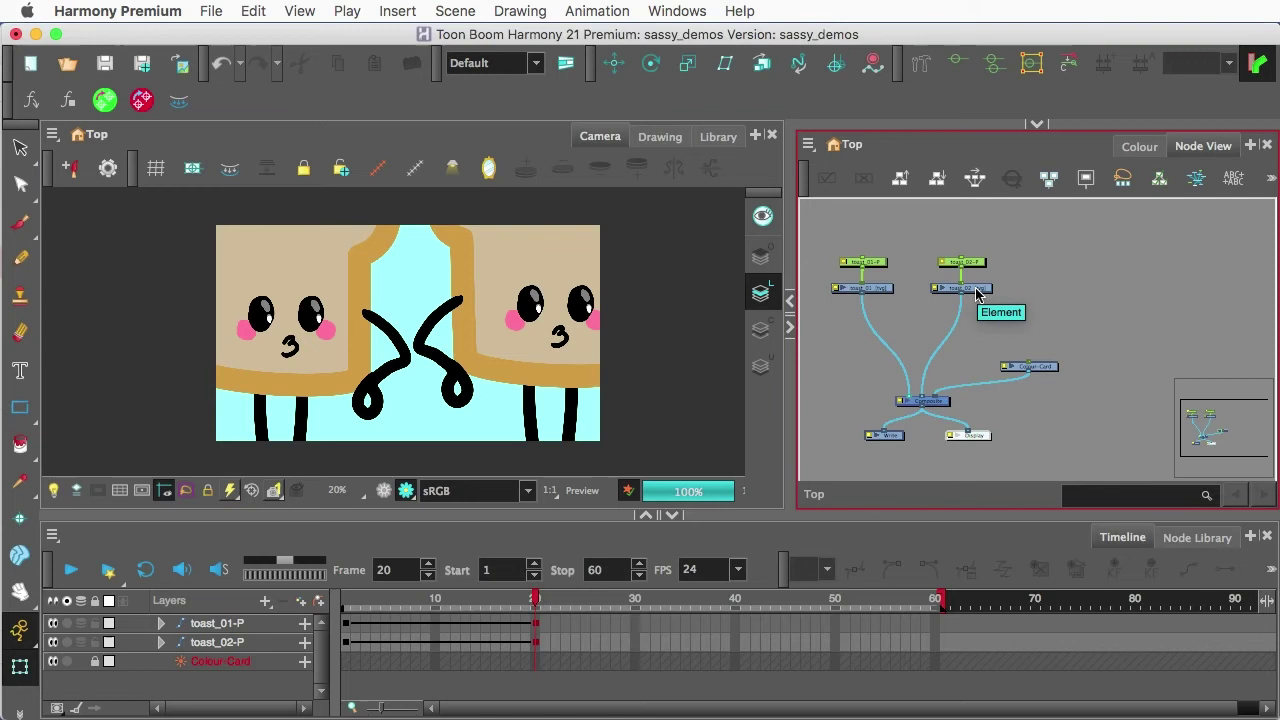
scroll(977, 292, "up", 3)
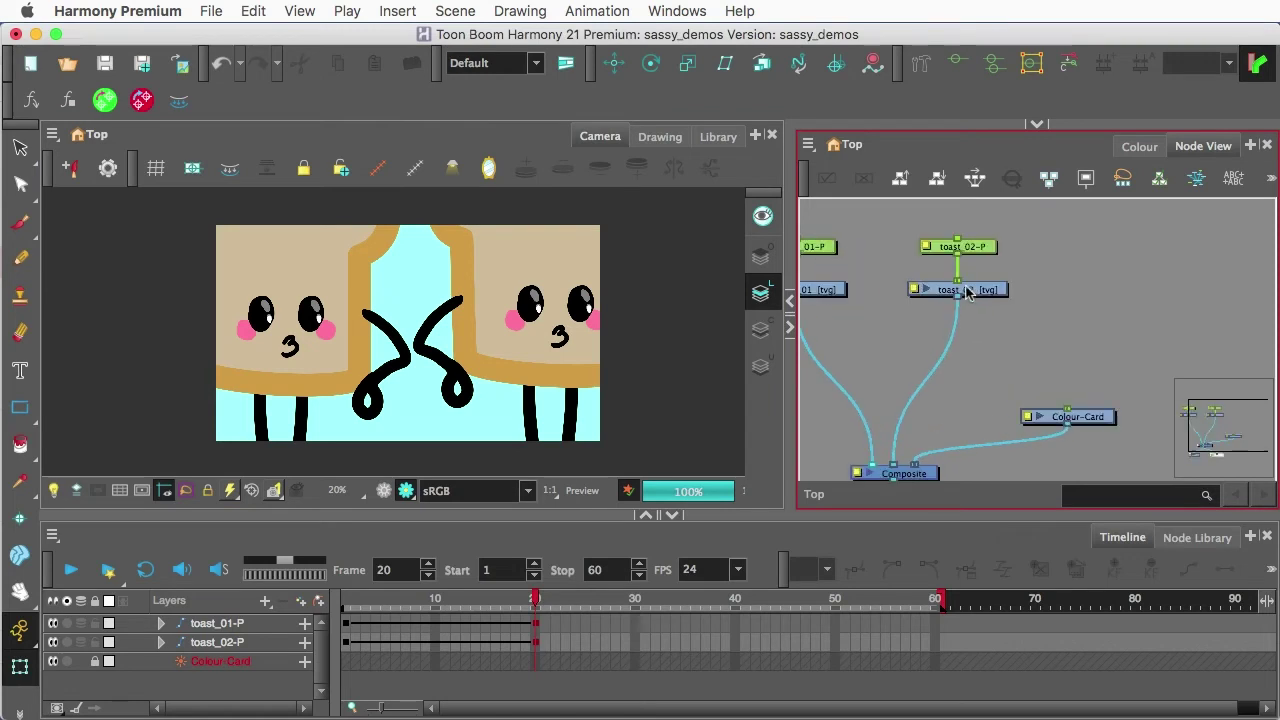
double_click(977, 292)
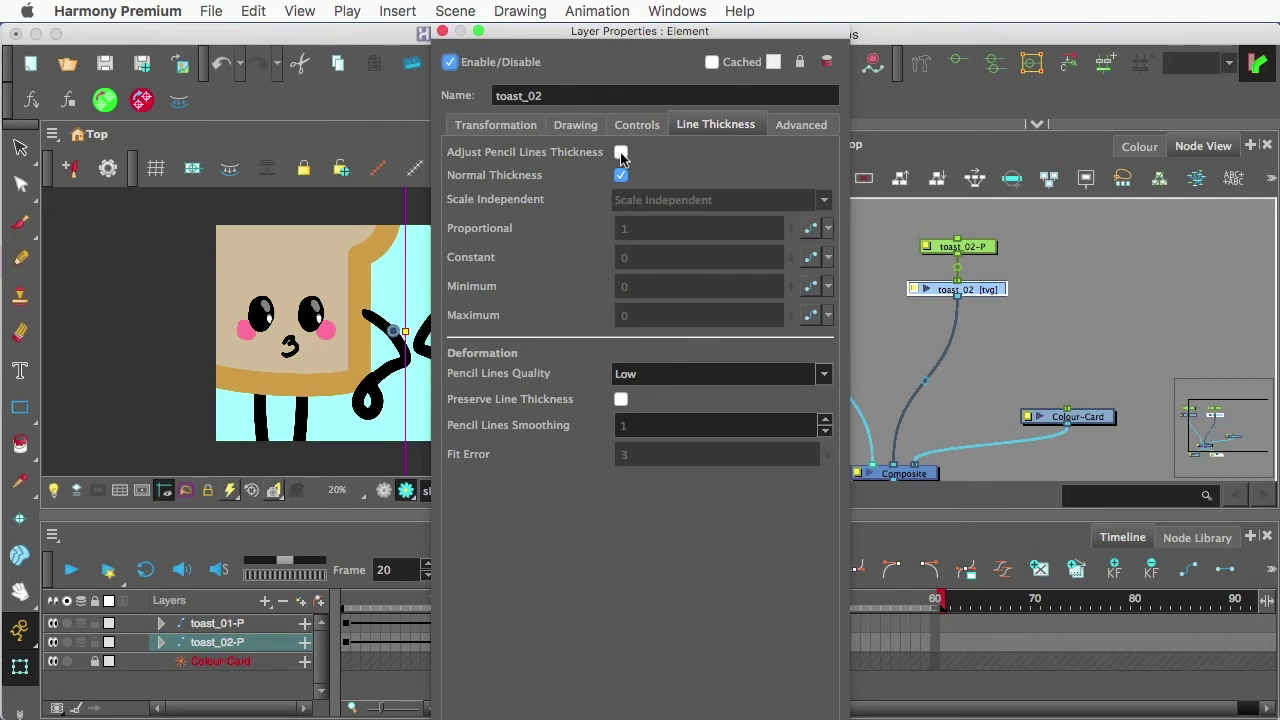
left_click(621, 153)
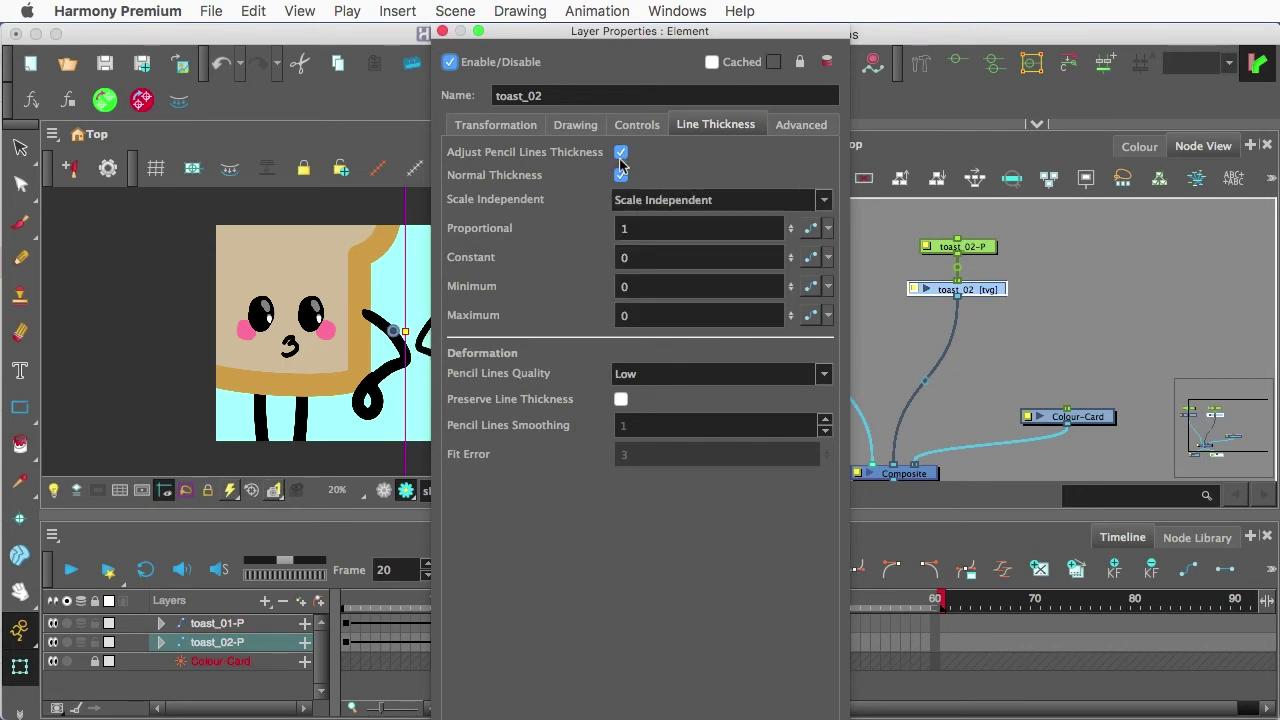
left_click_drag(529, 31, 790, 31)
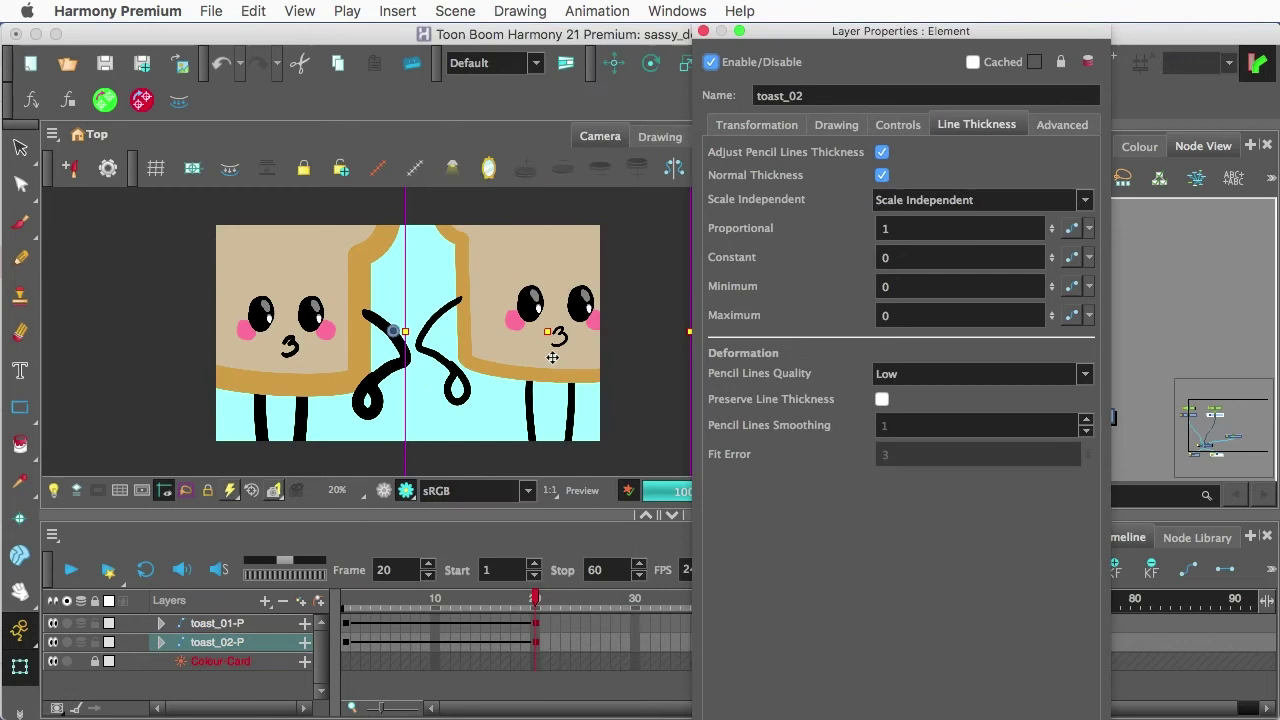
scroll(552, 357, "down", 1)
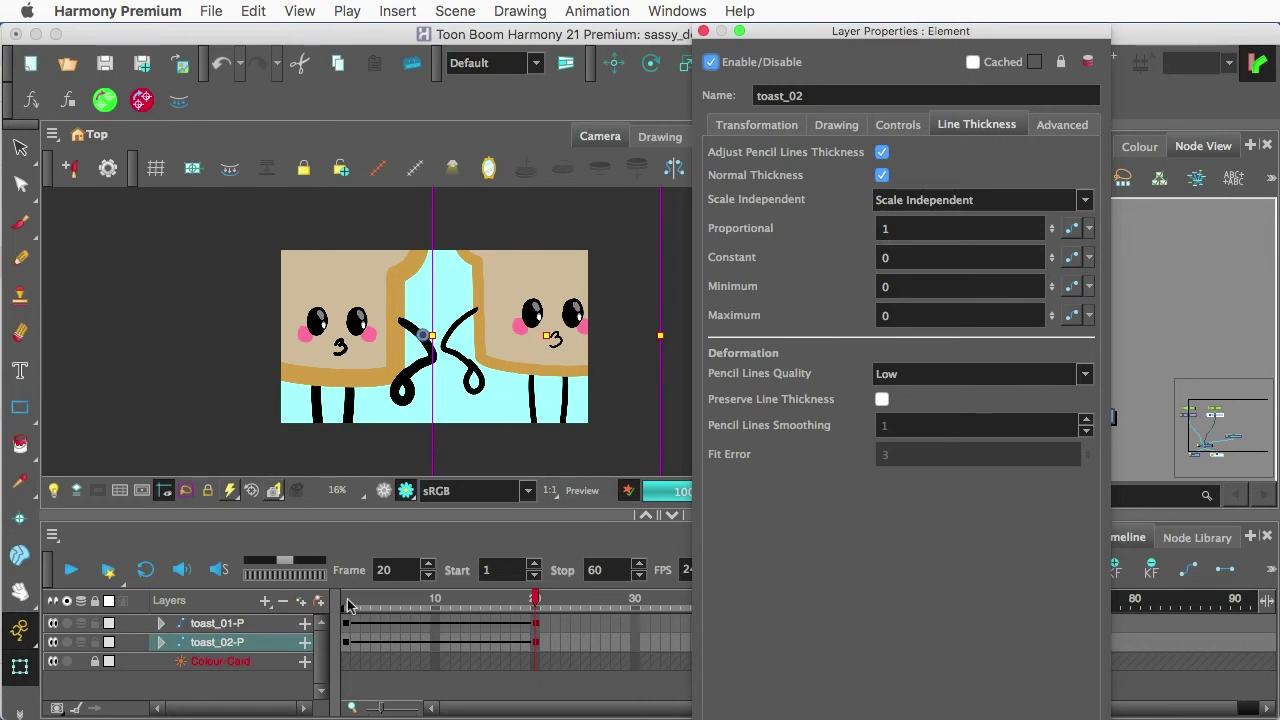
Compare the toasts' outlines at frames 1, 10 and 12
left_click(347, 600)
left_click(485, 356)
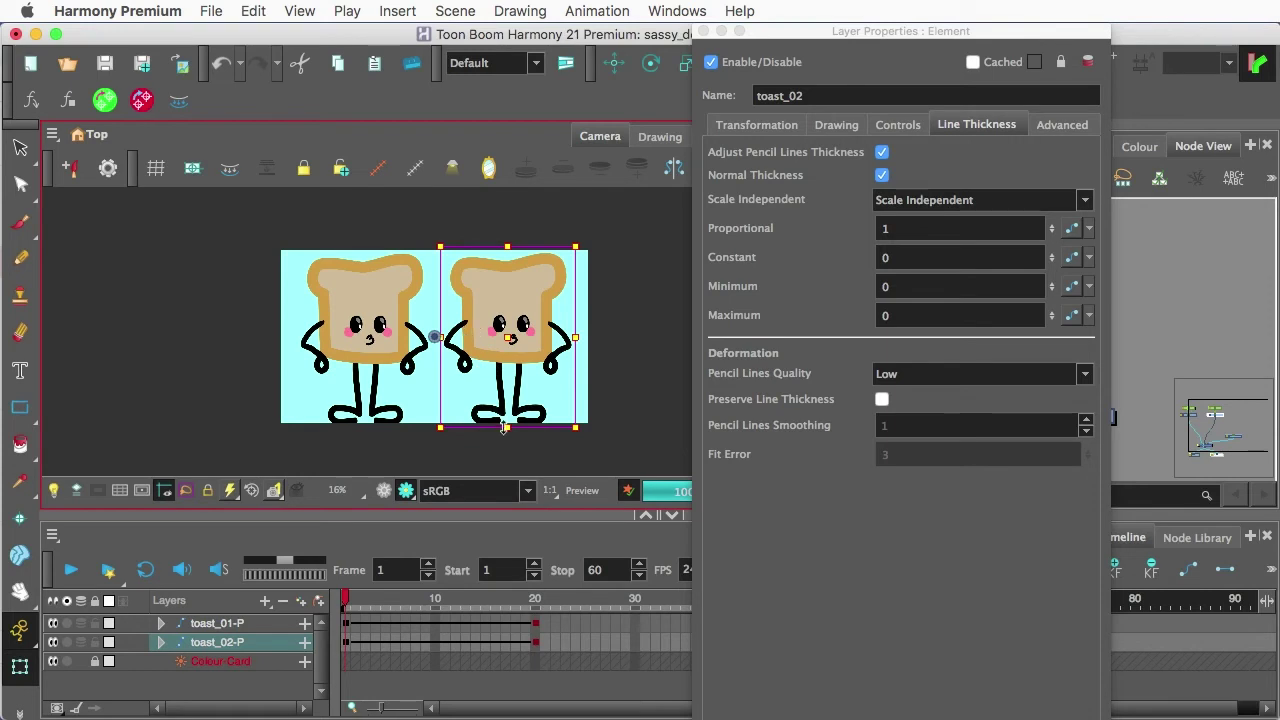
left_click(440, 600)
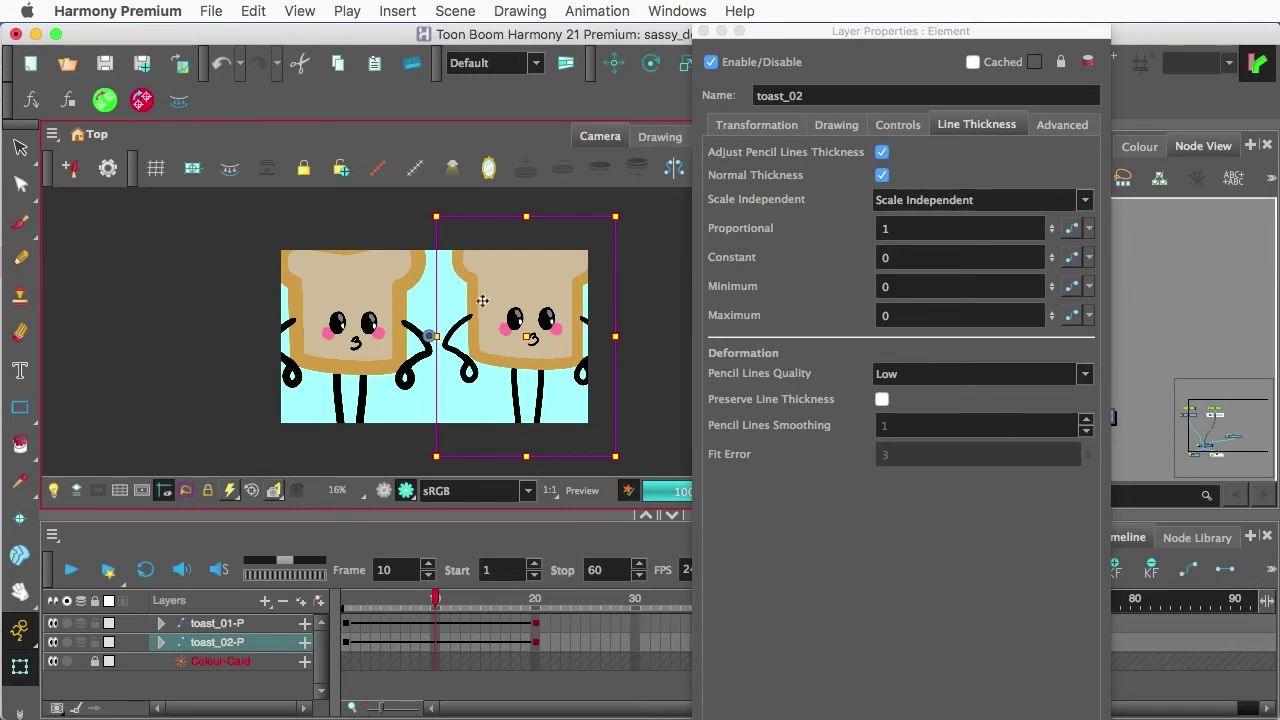
key("shift+comma")
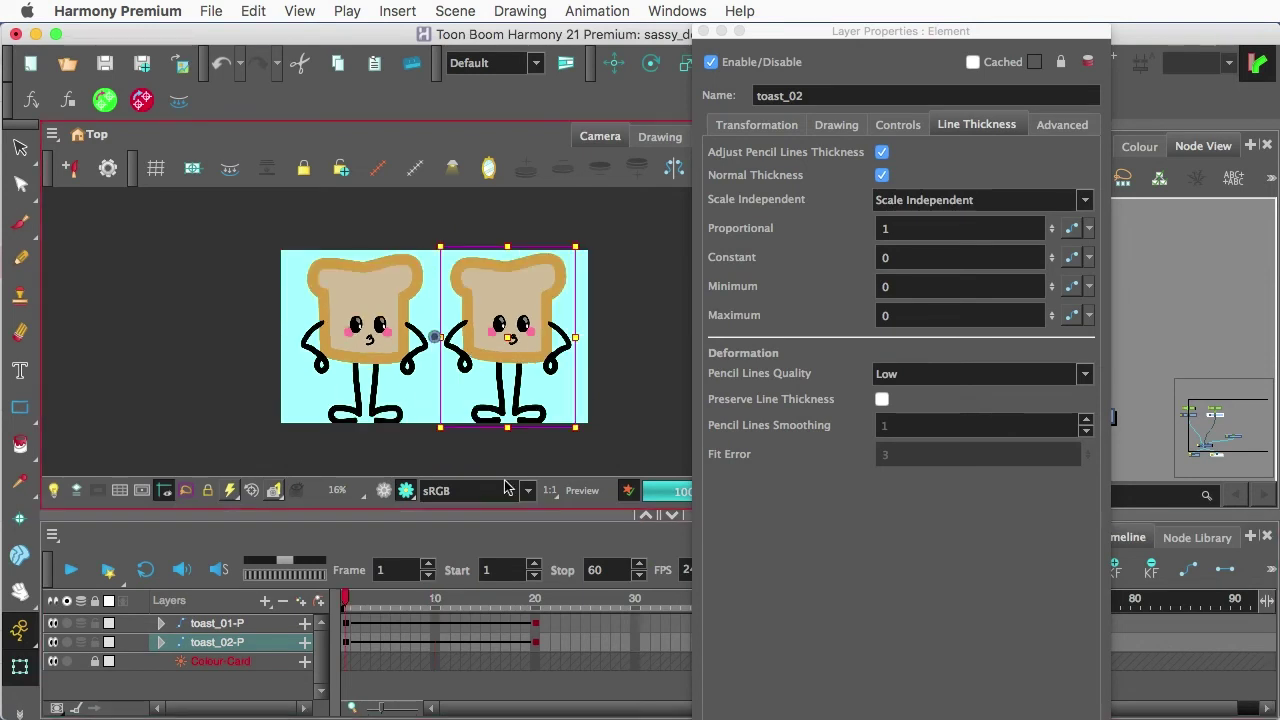
left_click(458, 603)
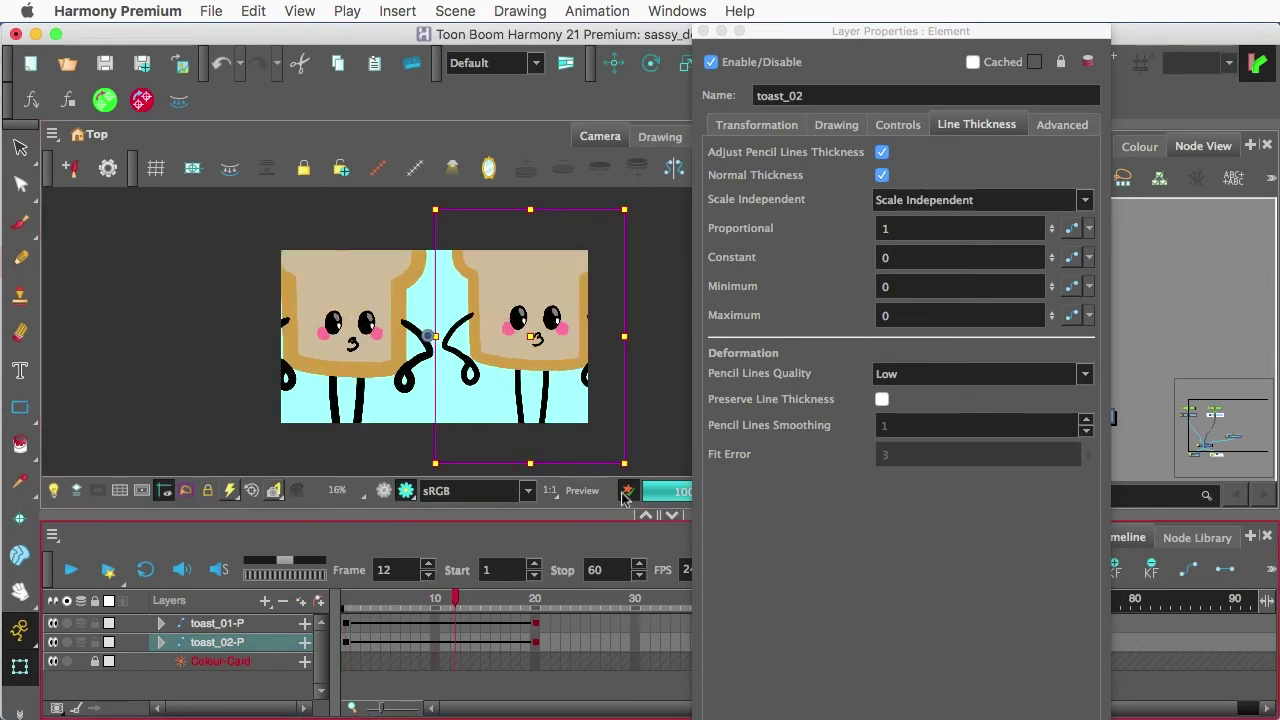
Try Scale Dependent line thickness, then settle on Scale Independent for toast_02
left_click(940, 200)
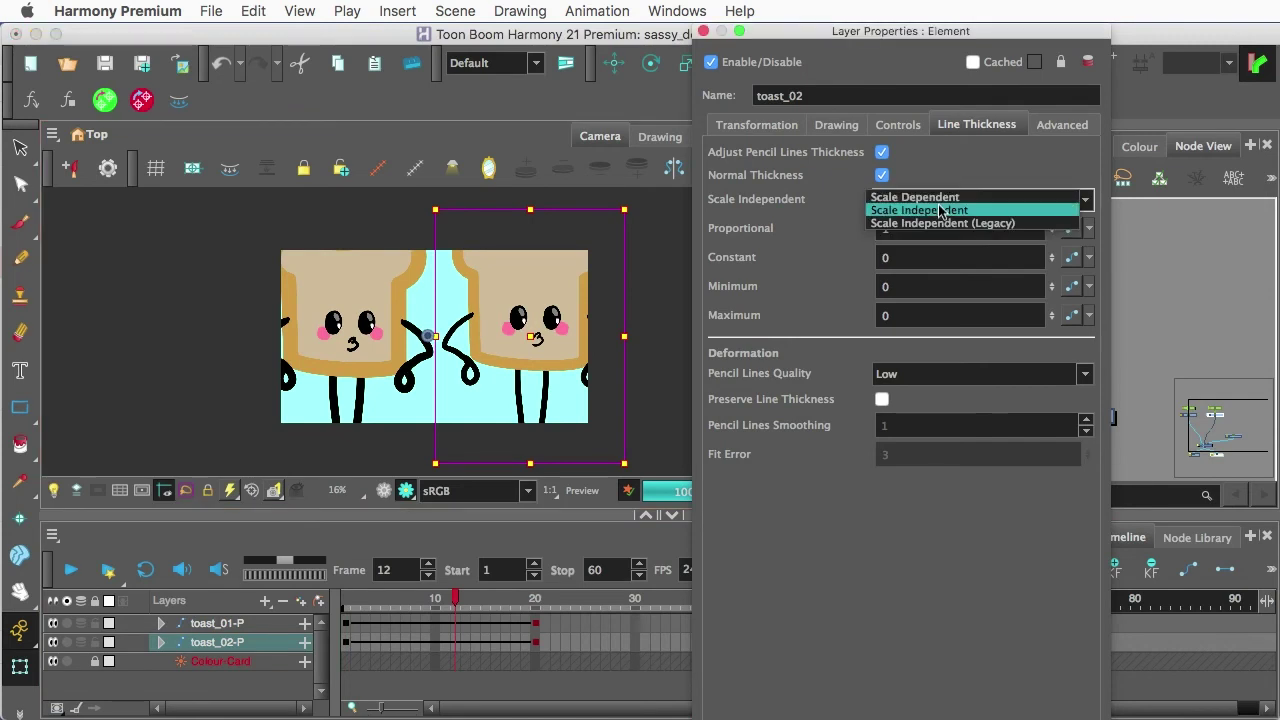
left_click(940, 199)
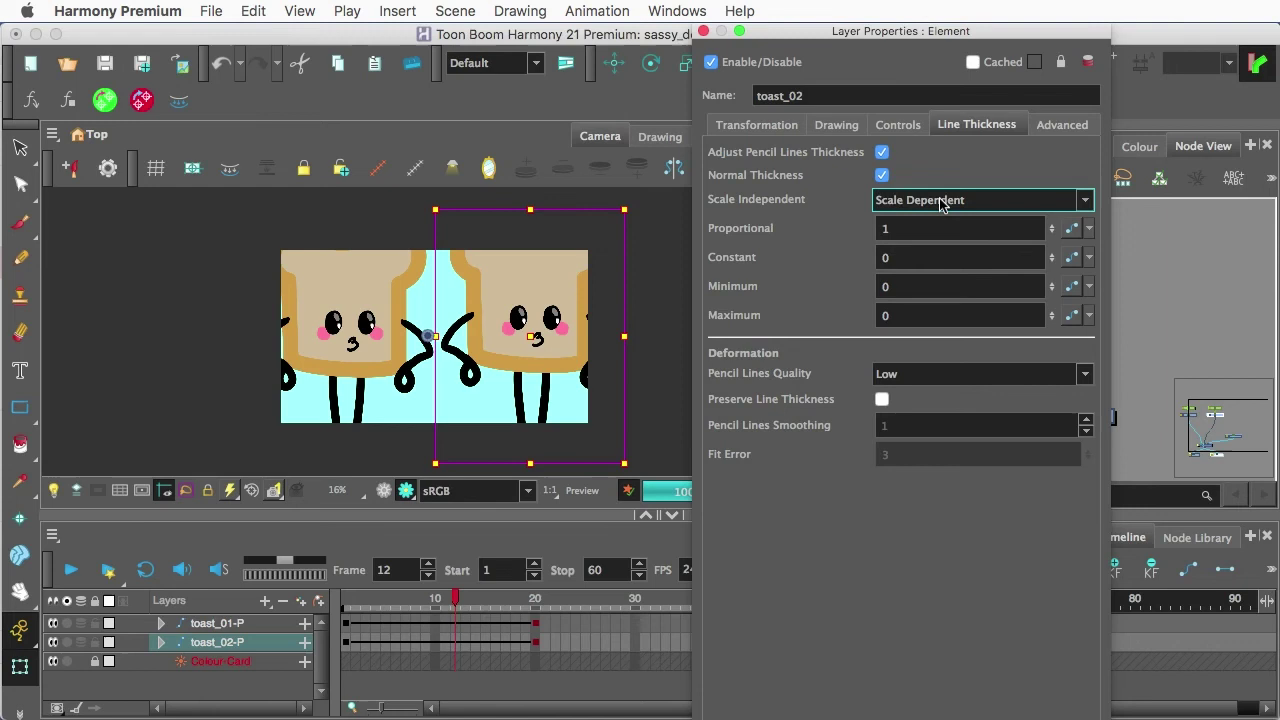
left_click(940, 201)
left_click(940, 212)
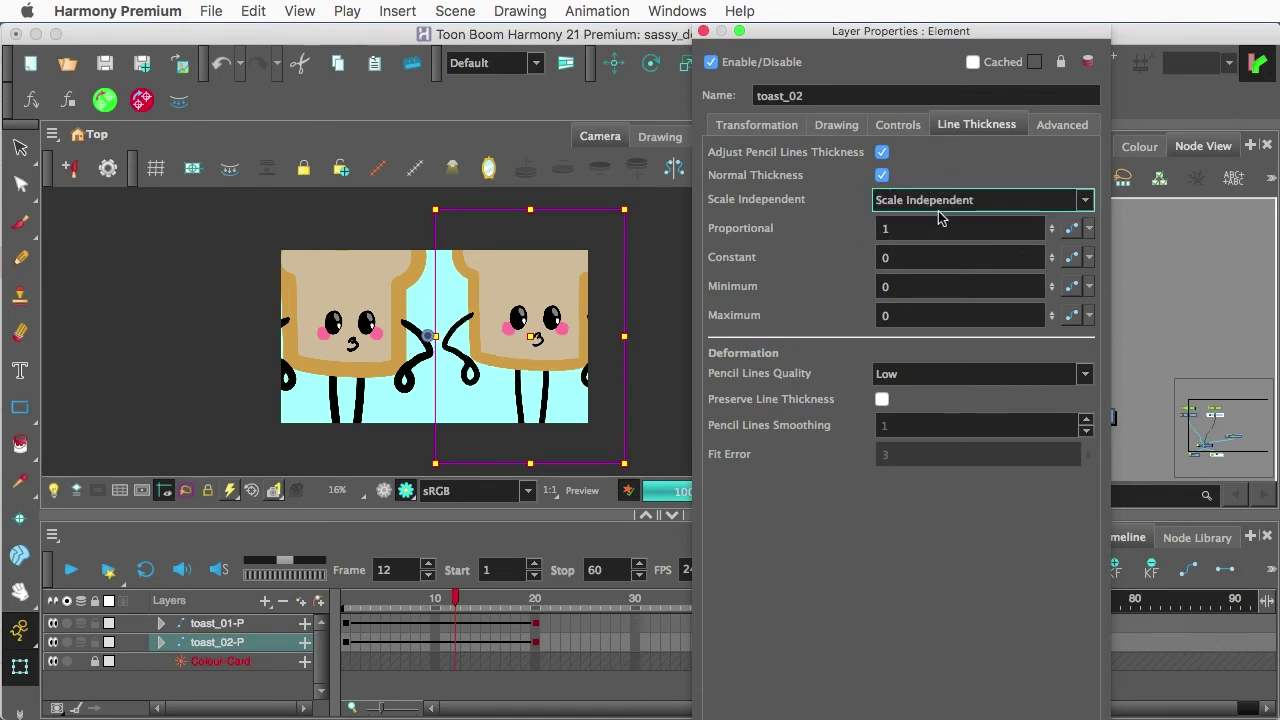
left_click(942, 205)
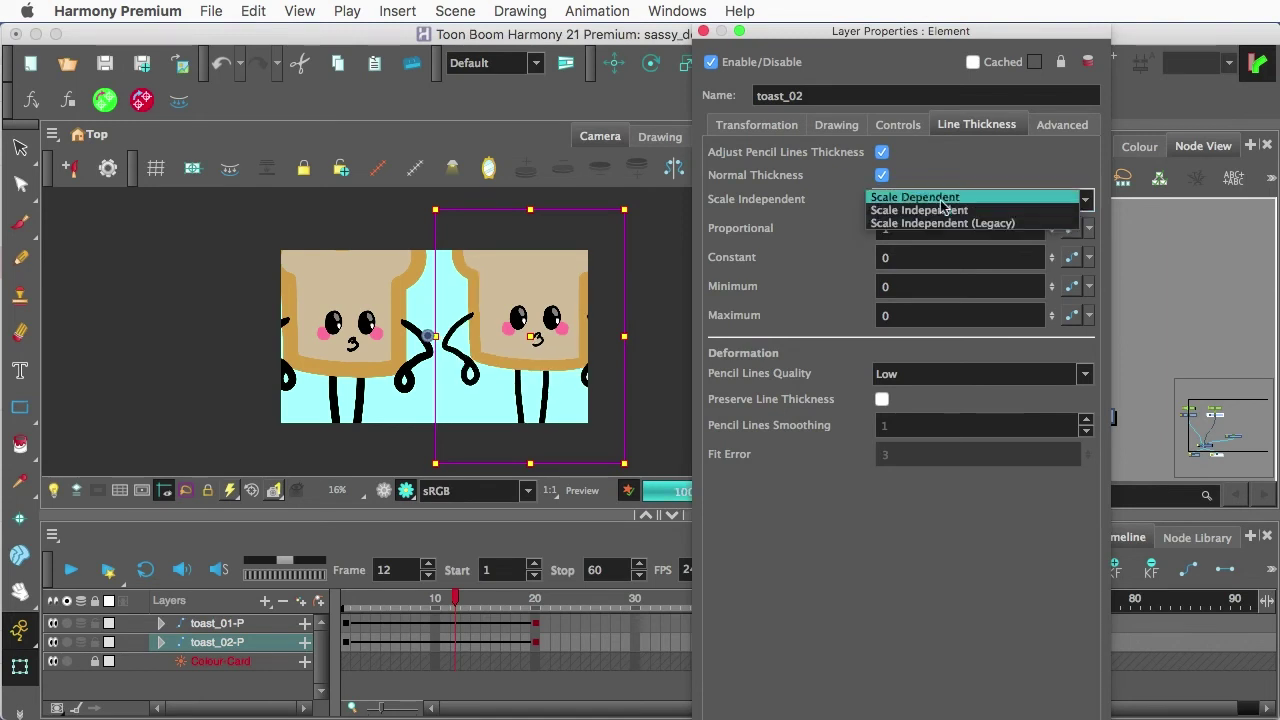
left_click(942, 212)
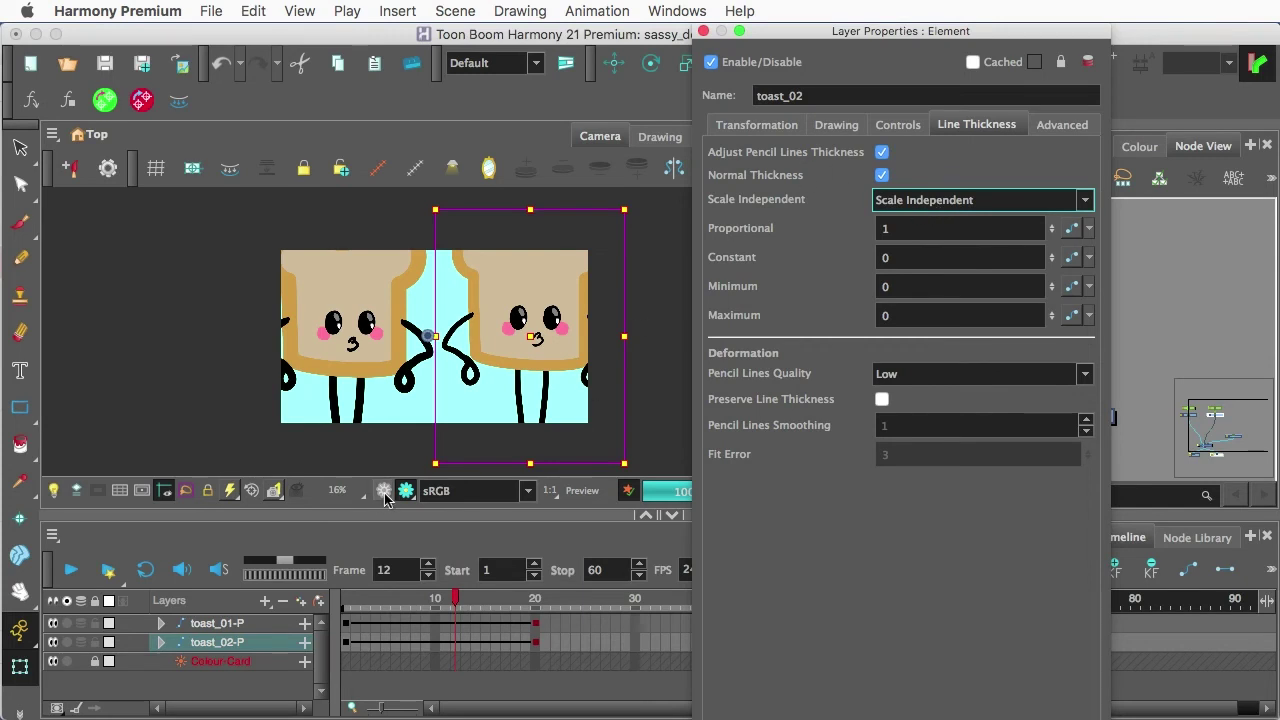
Turn off the render preview so the Camera view shows both colored toasts
left_click(383, 492)
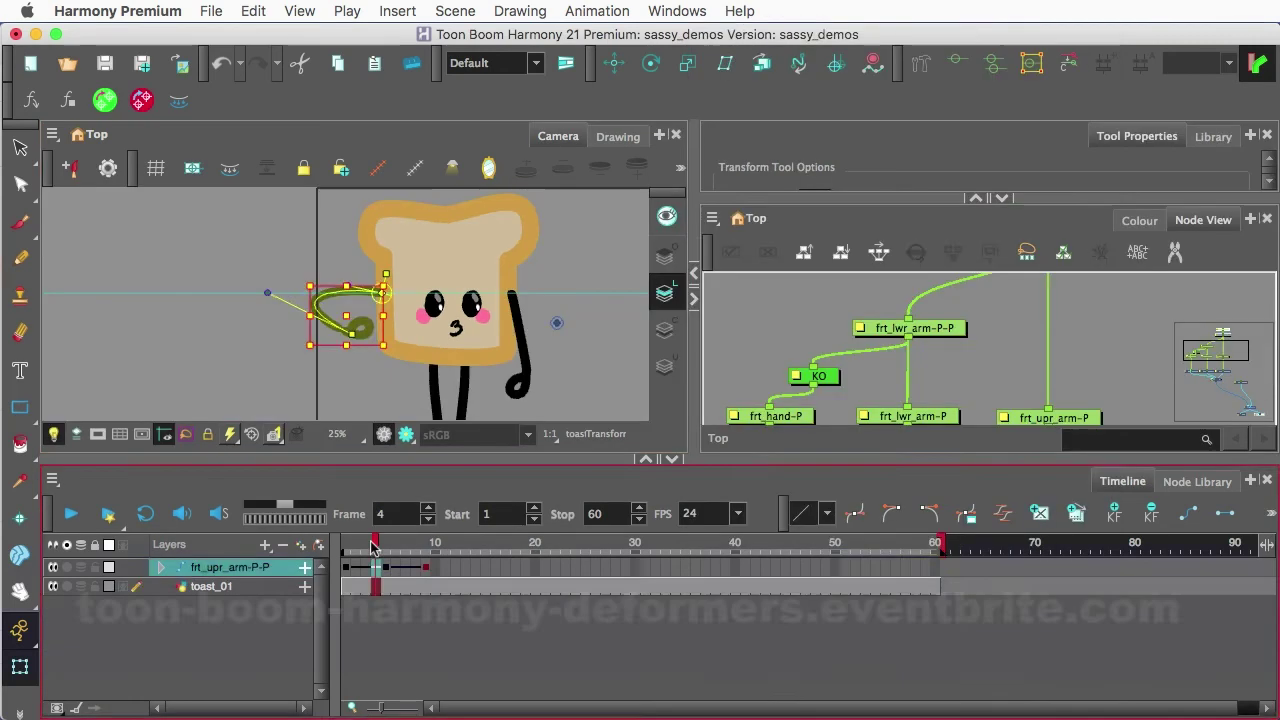
Select the front arm's upper-arm, forearm and hand deformer nodes in Node View
left_click_drag(386, 545, 425, 545)
scroll(980, 290, "down", 3)
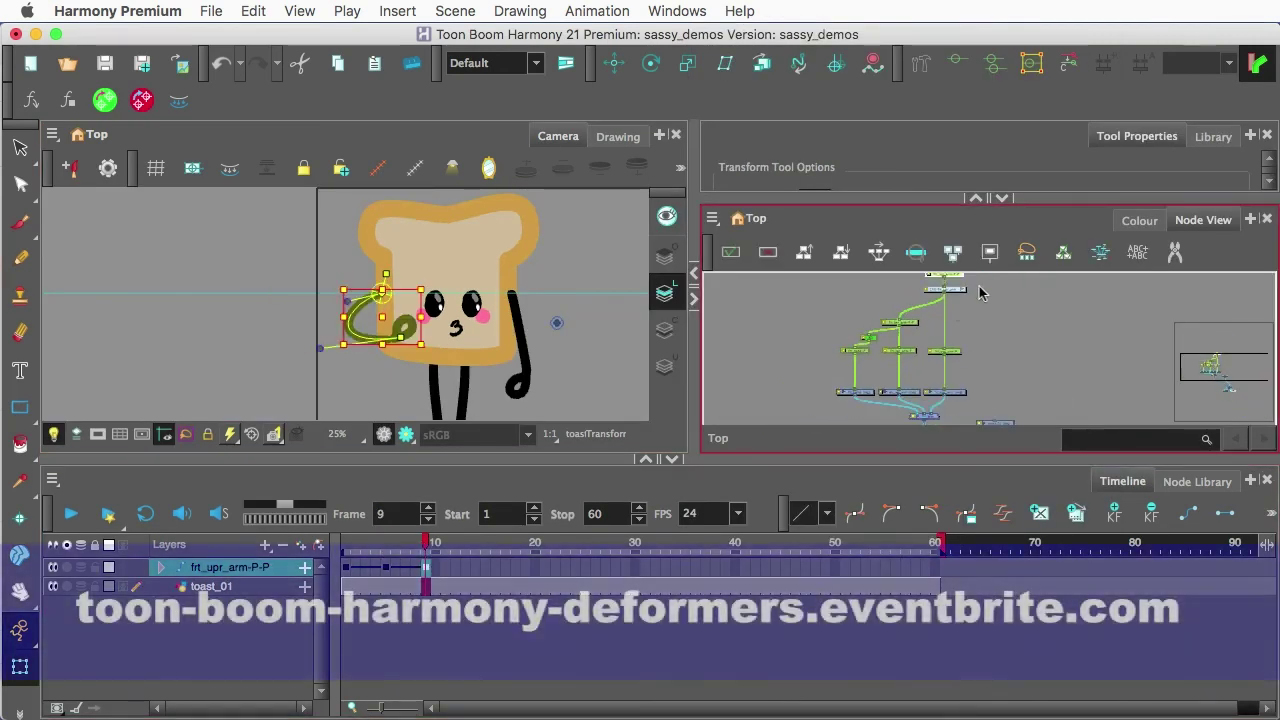
left_click(870, 345)
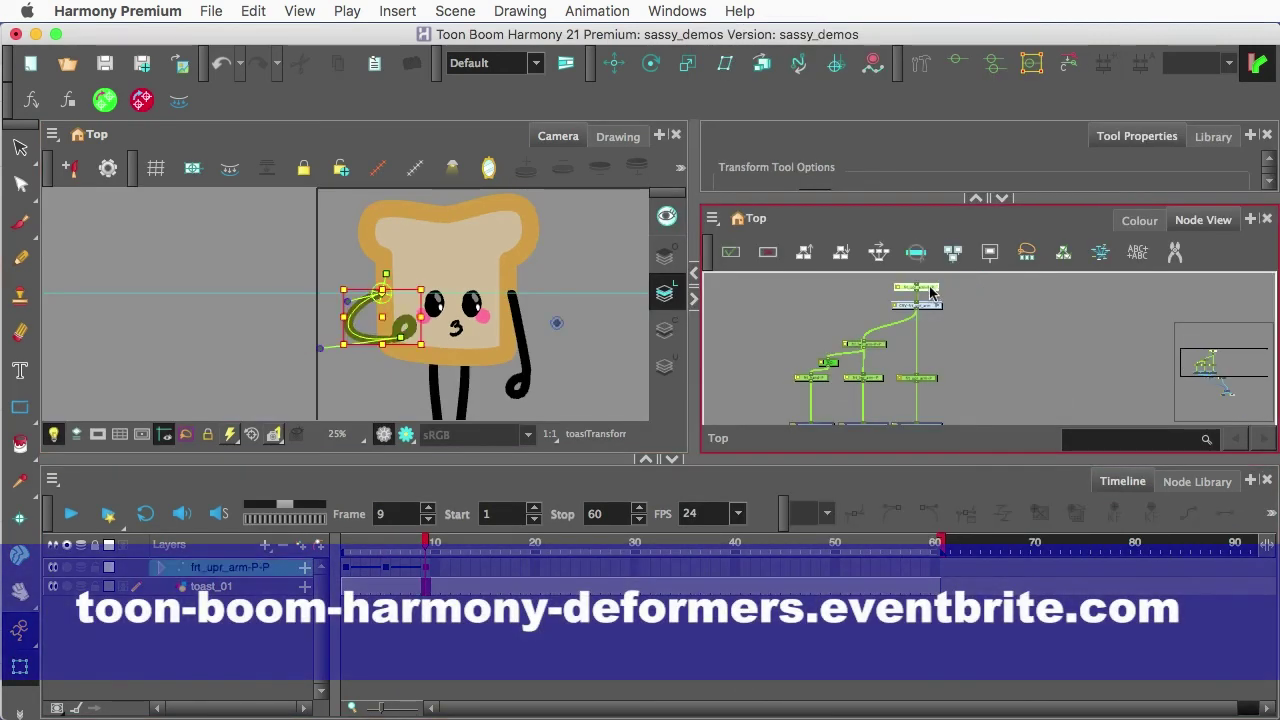
left_click(825, 378)
left_click(870, 379)
left_click(878, 345)
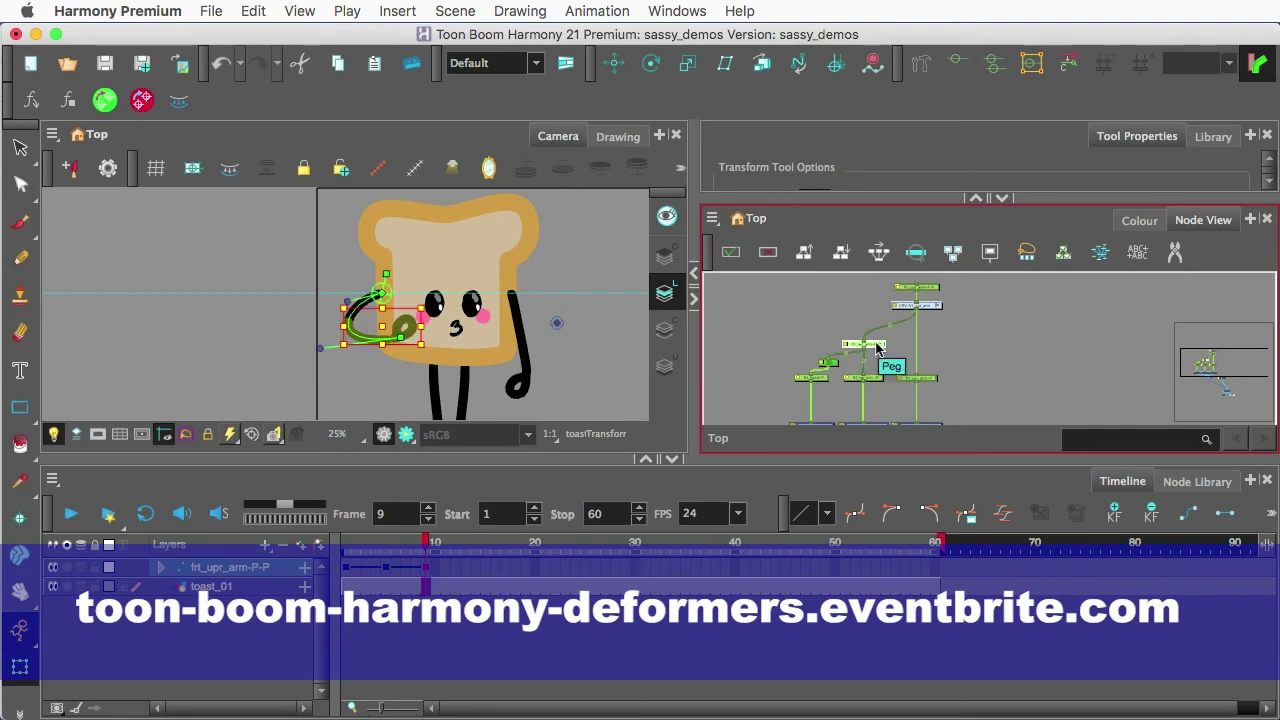
scroll(560, 290, "up", 2)
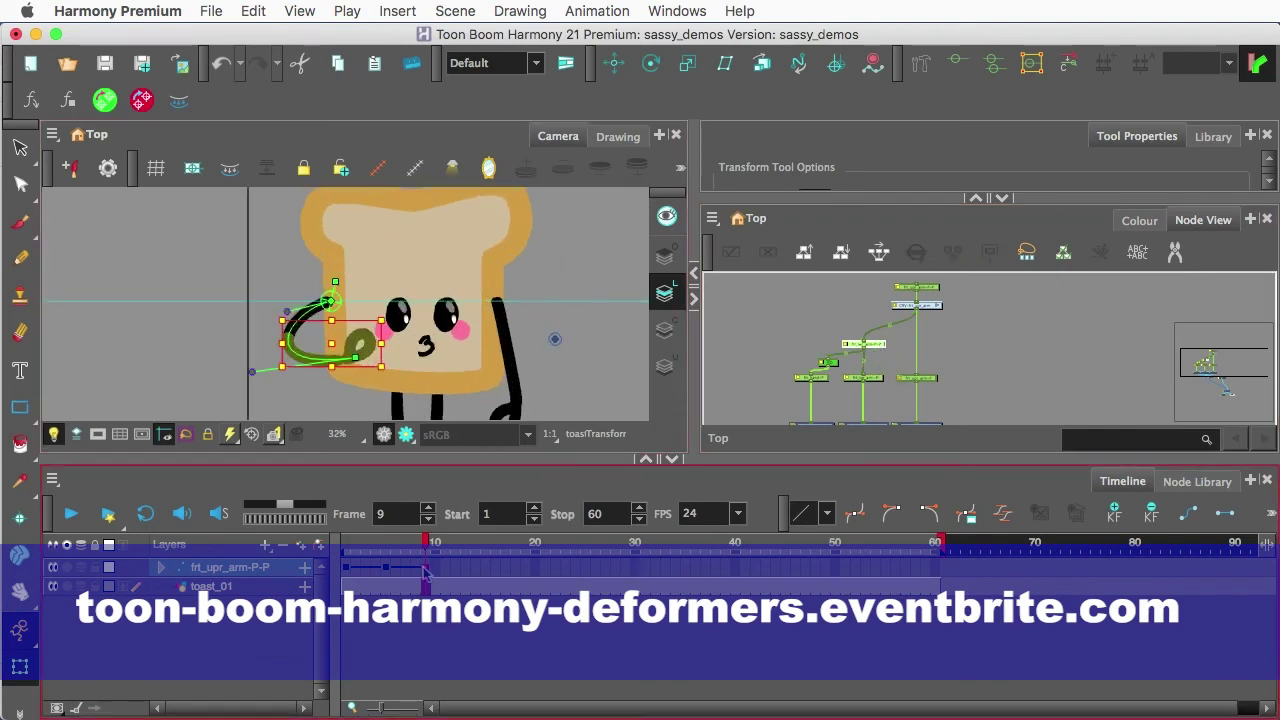
left_click(814, 343)
left_click(822, 379)
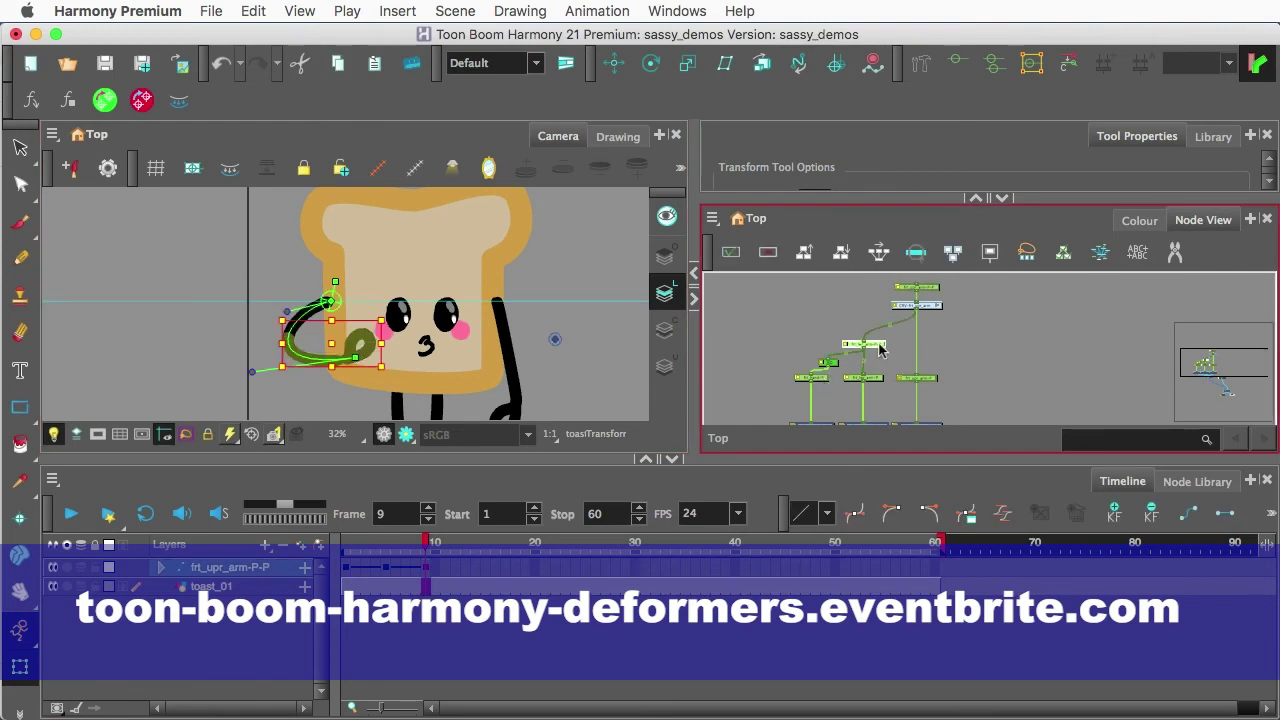
Drag the arm deformer handle at frame 5 to re-bend the front arm
mouse_move(415, 548)
left_mouse_down()
mouse_move(345, 550)
mouse_move(388, 556)
left_mouse_up()
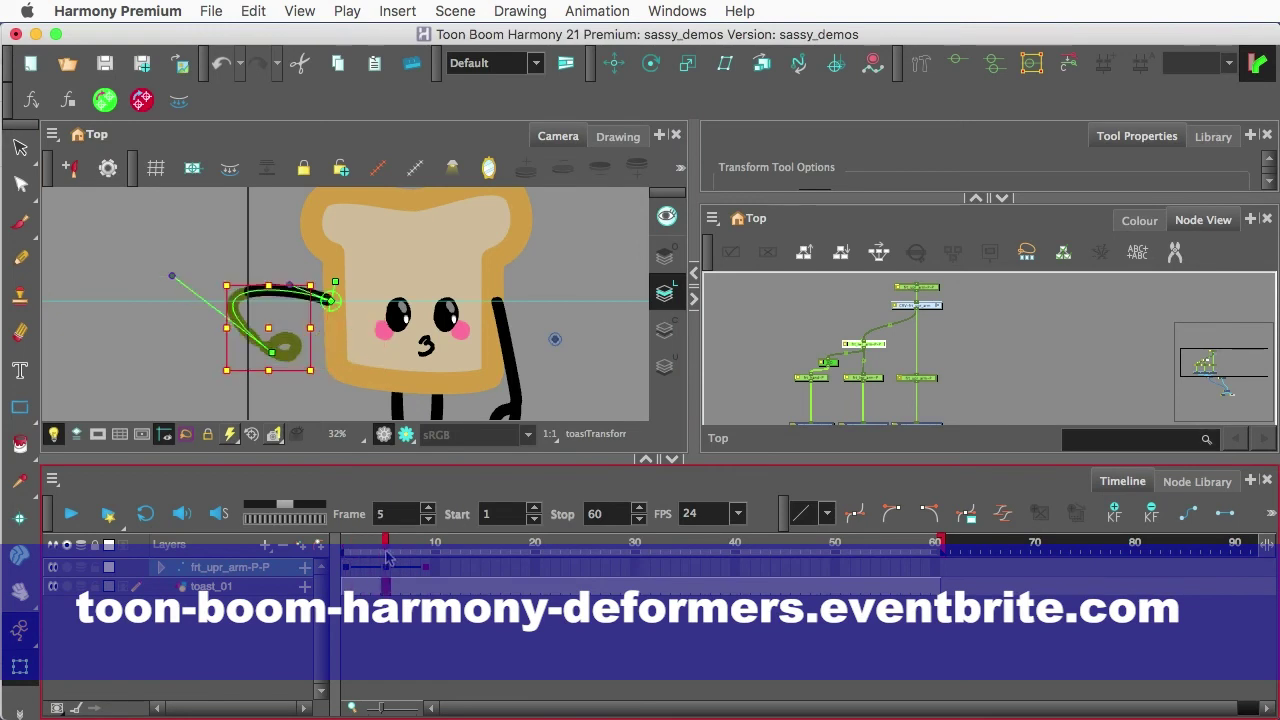
left_click(392, 569)
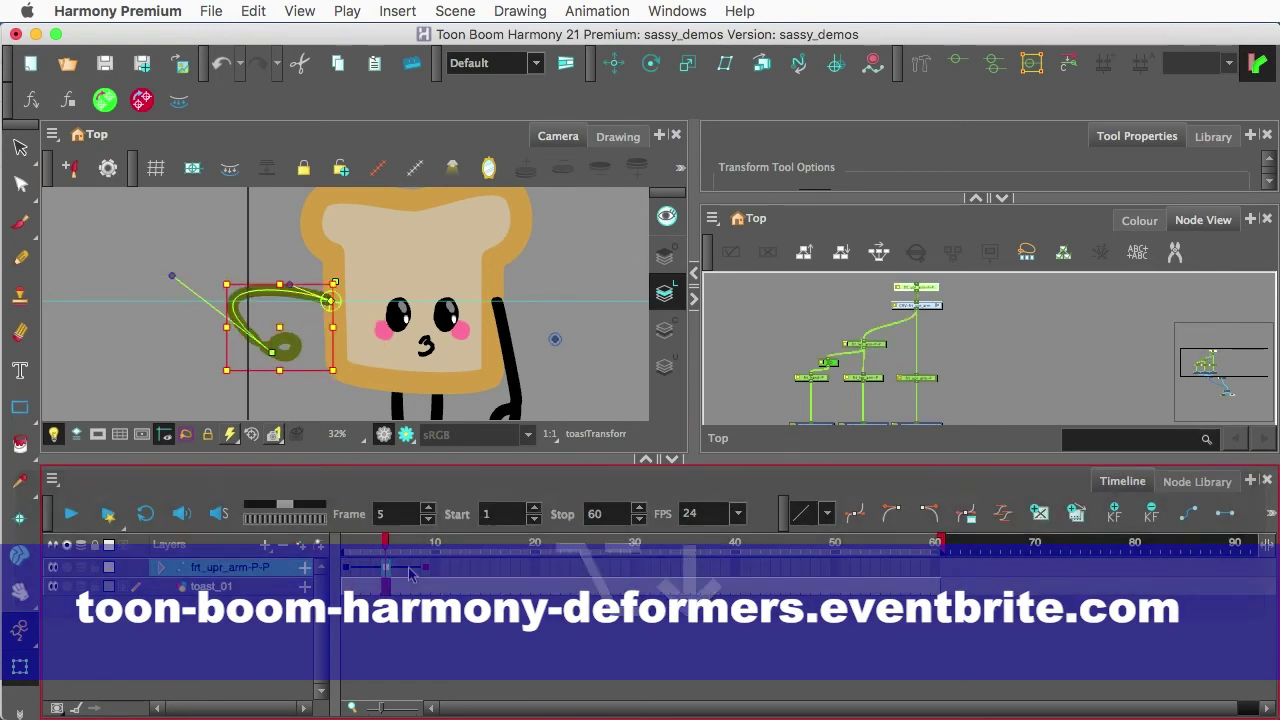
mouse_move(386, 540)
left_mouse_down()
mouse_move(437, 560)
mouse_move(386, 548)
left_mouse_up()
mouse_move(172, 277)
left_mouse_down()
mouse_move(198, 255)
mouse_move(196, 210)
left_mouse_up()
left_click(365, 545)
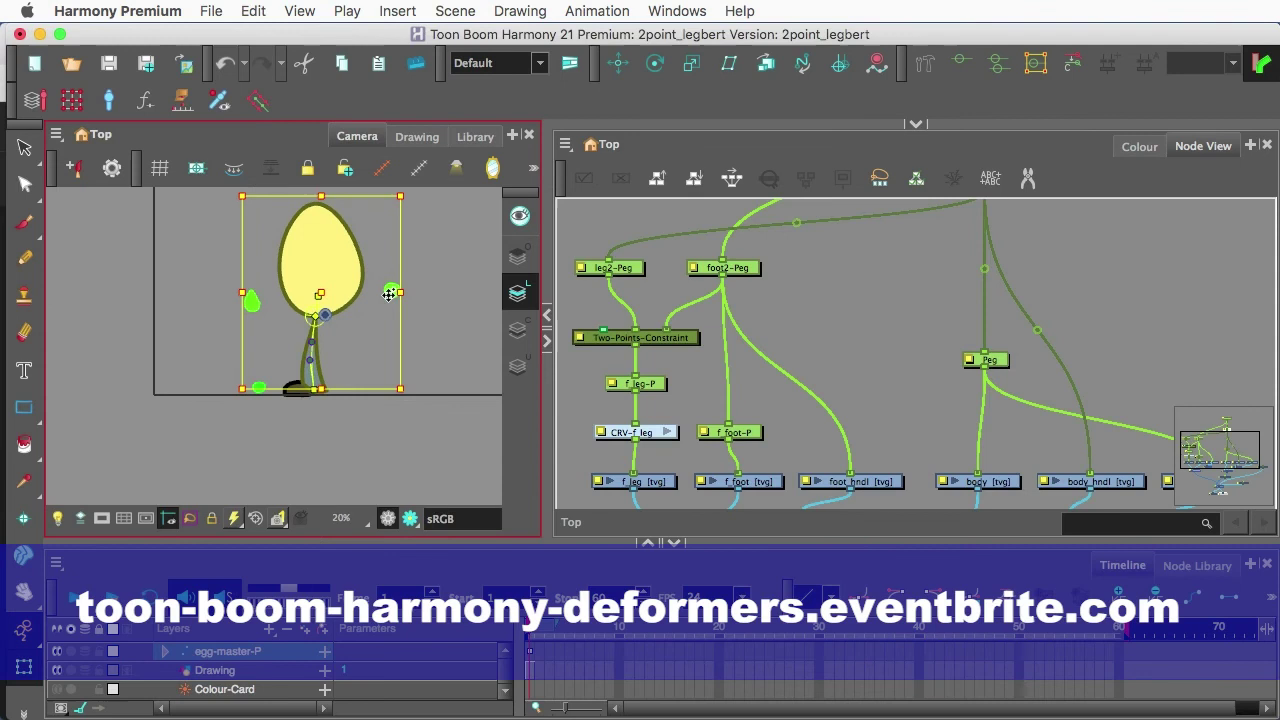
Select the egg's leg and drag its foot to the left
scroll(381, 350, "up", 3)
scroll(393, 268, "down", 2)
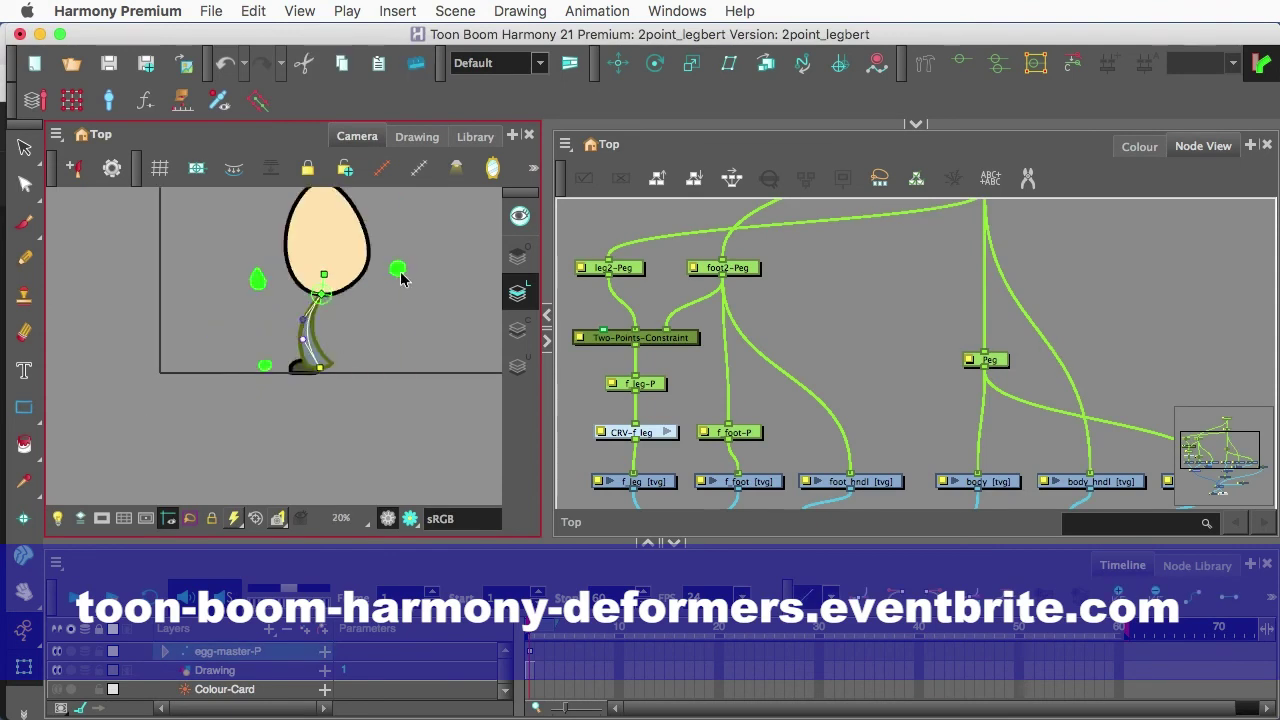
left_click(393, 268)
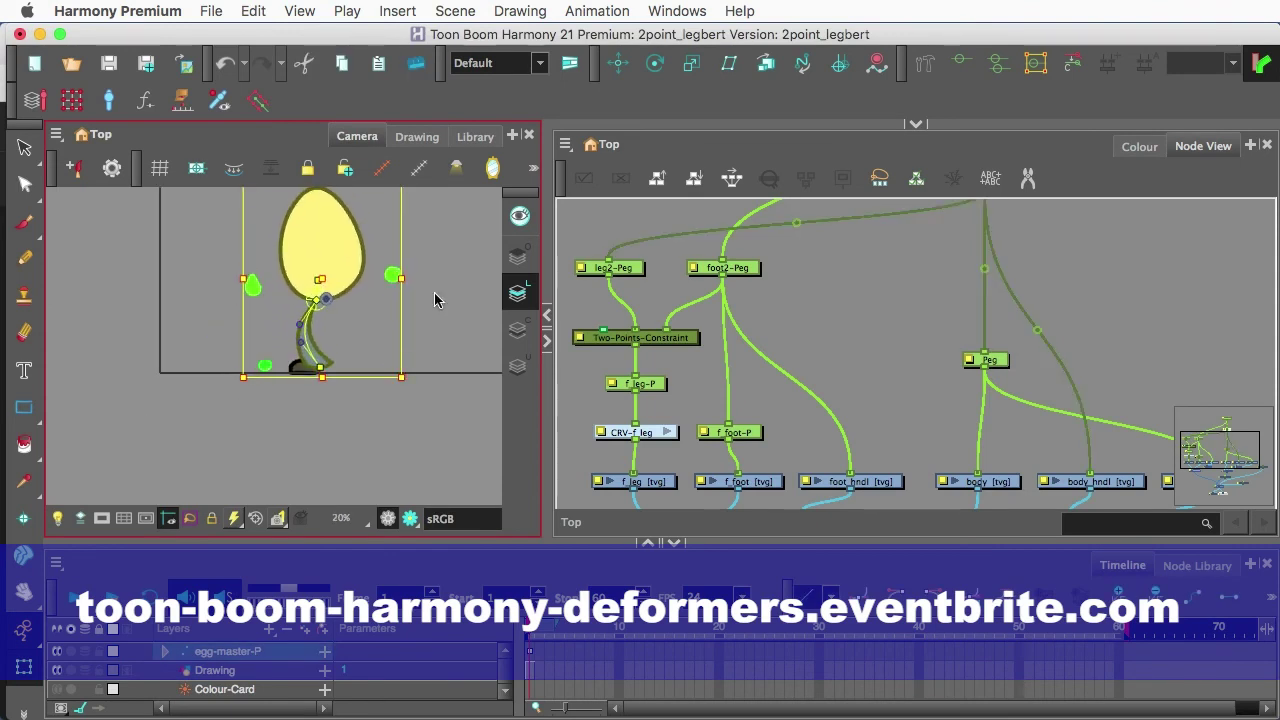
left_click(300, 360)
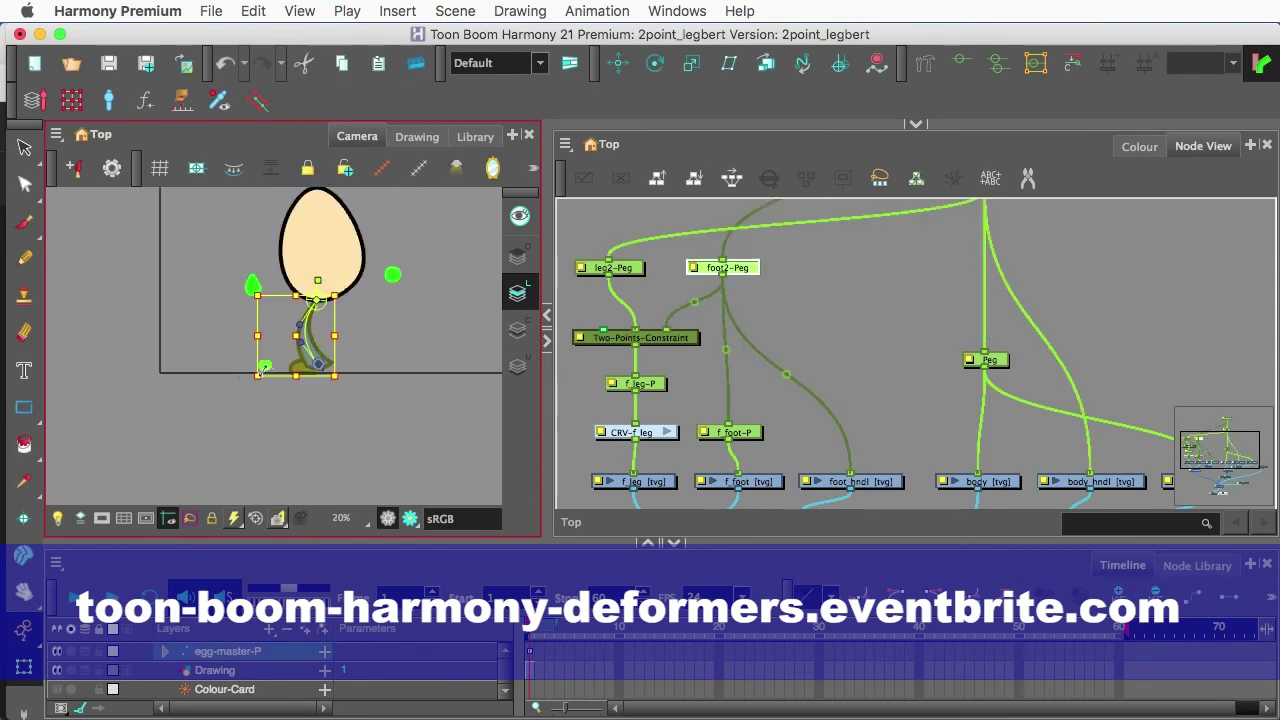
left_click_drag(278, 363, 186, 370)
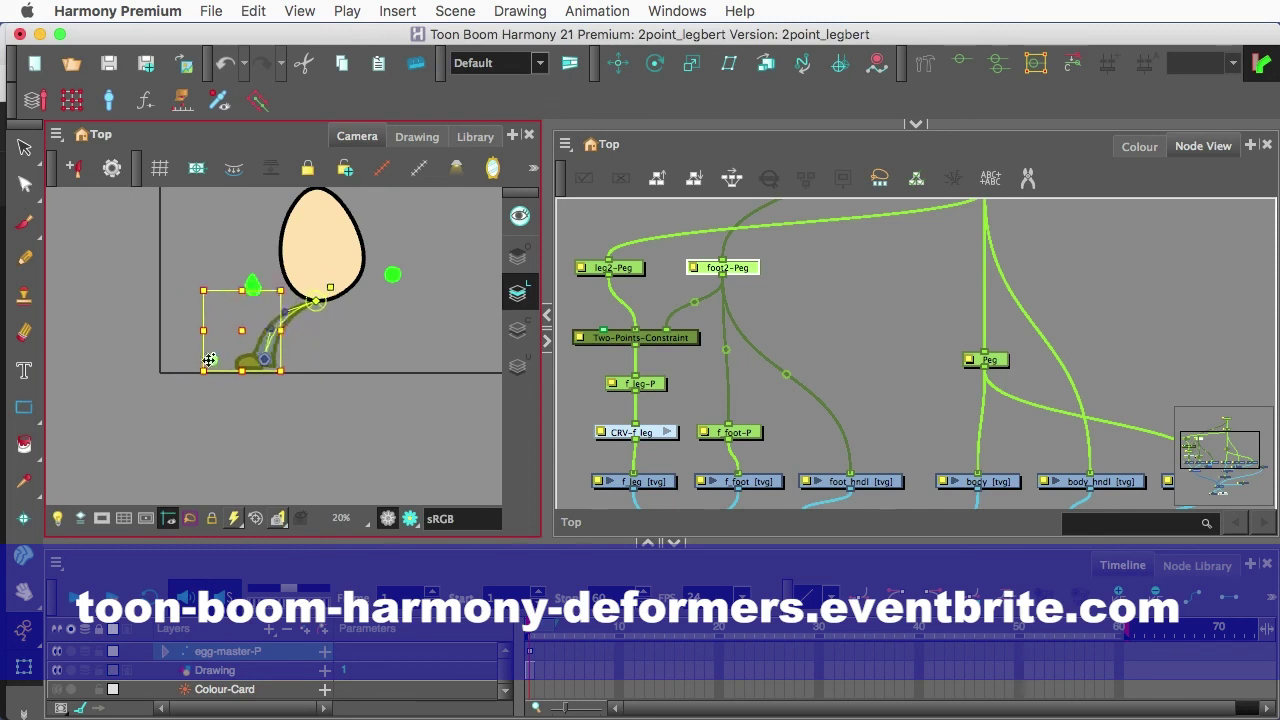
Push the egg body down and raise the foot point, testing the two-point constraint
left_click_drag(320, 240, 323, 307)
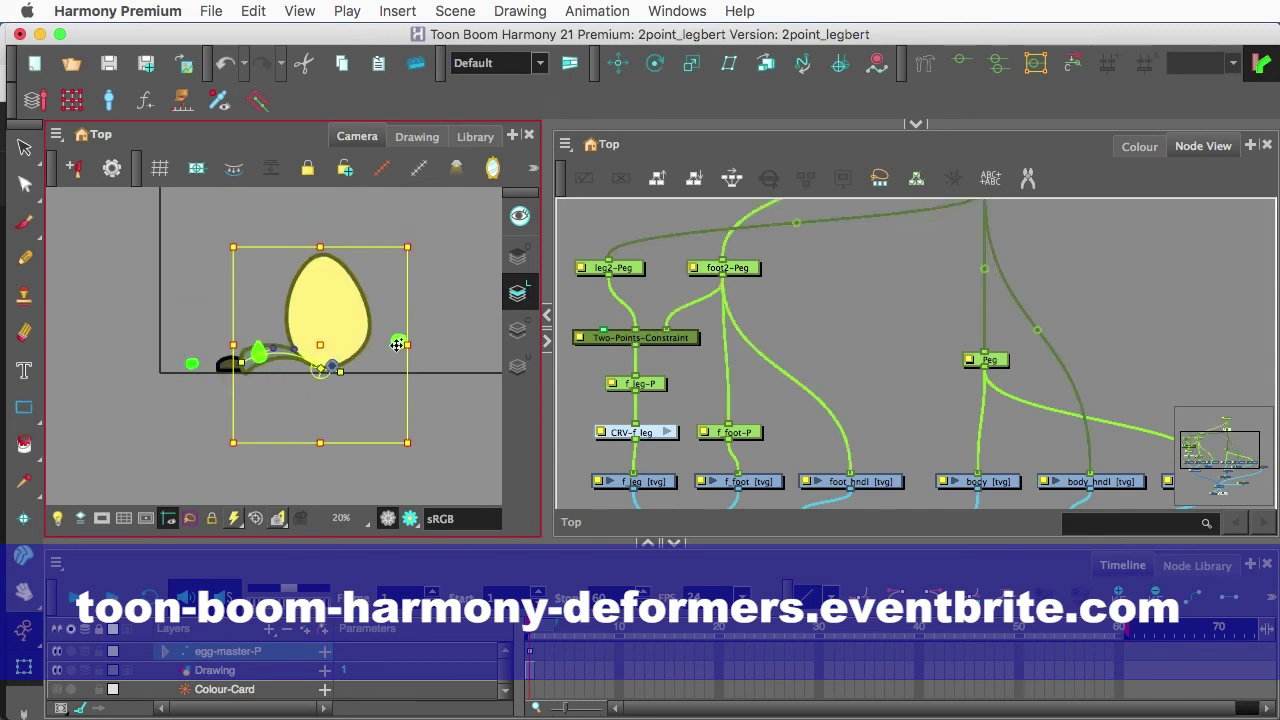
left_click(193, 368)
left_click_drag(193, 368, 204, 327)
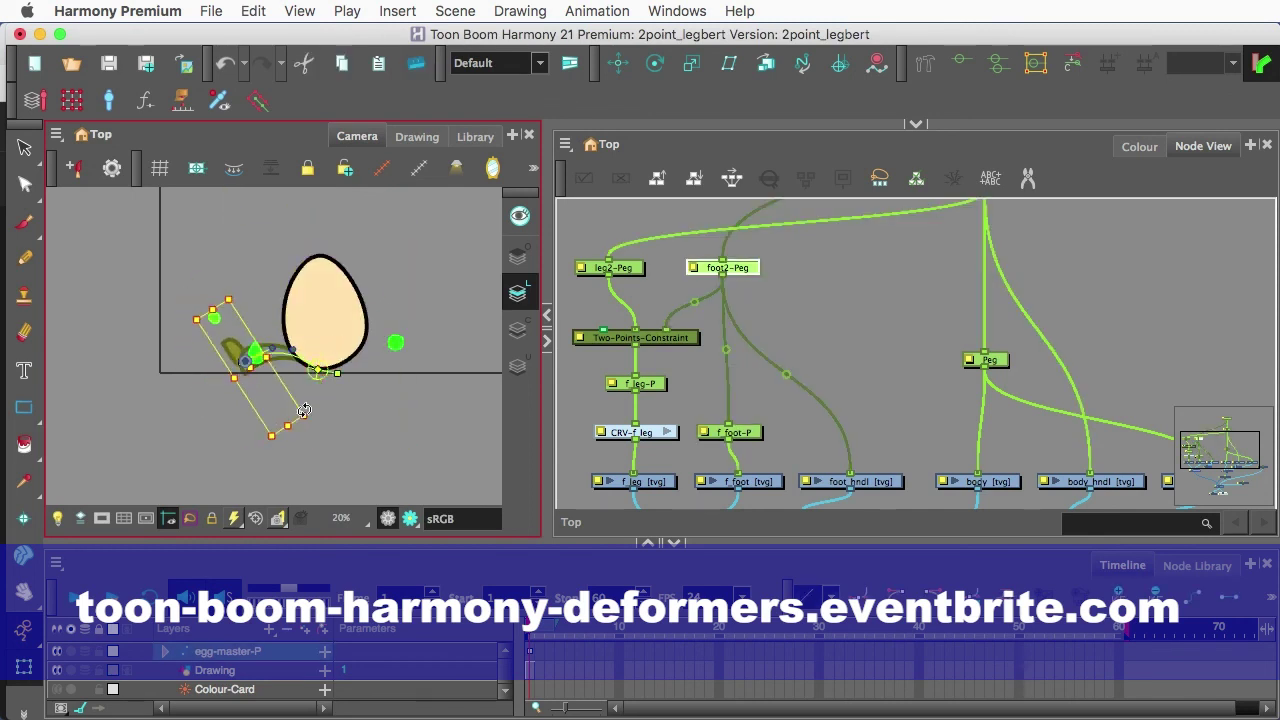
left_click(262, 360)
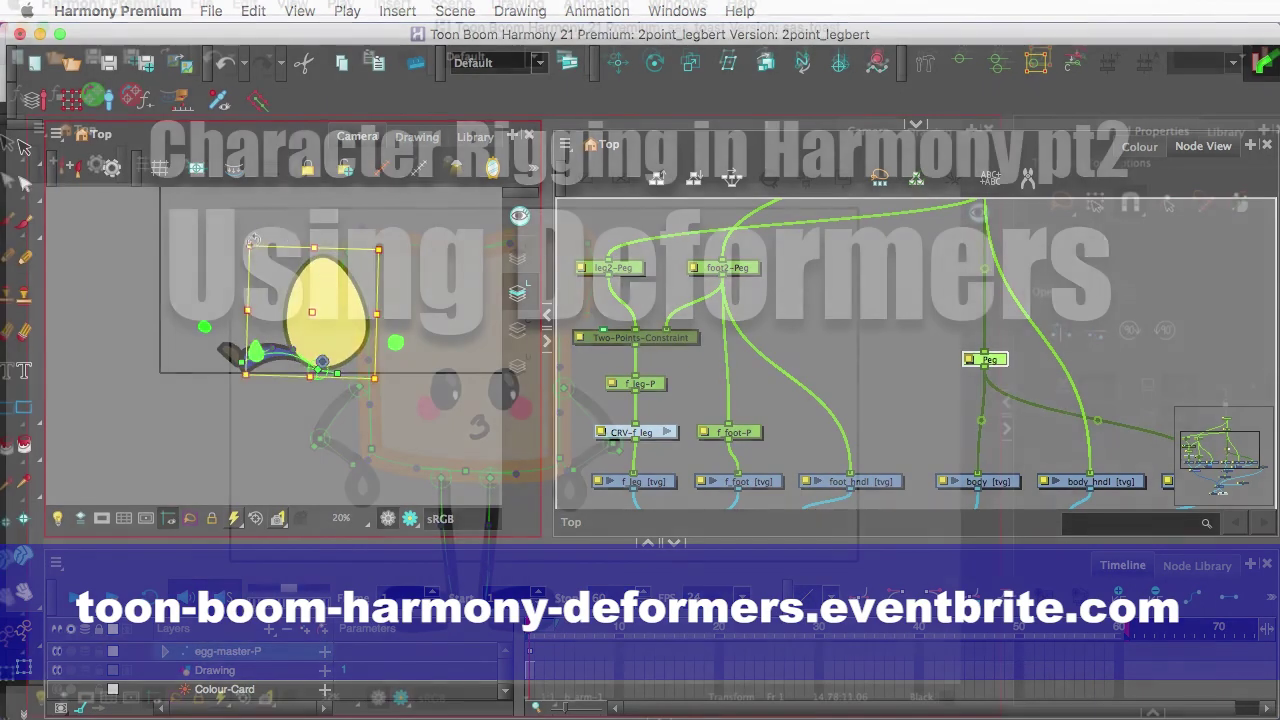